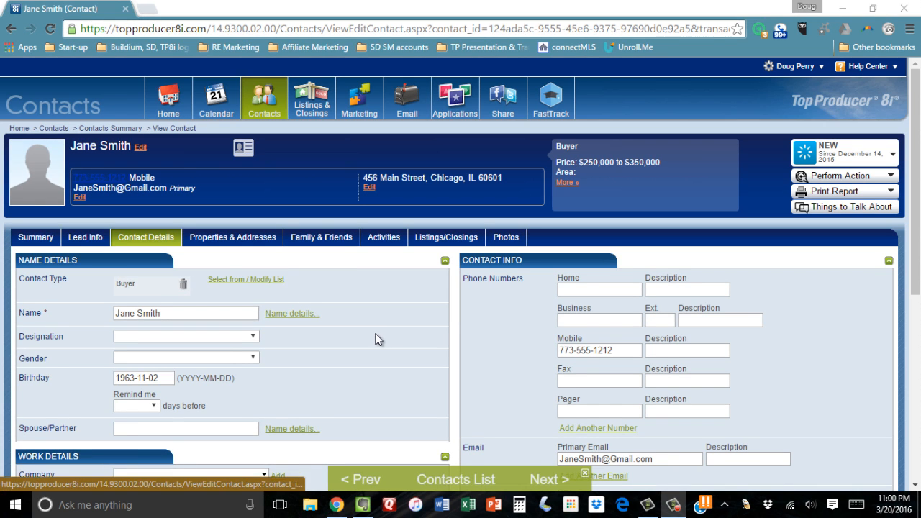
# Add a new contact type made of "Open house" and the property's street address, and assign it to the open contact
pyautogui.click(246, 279)
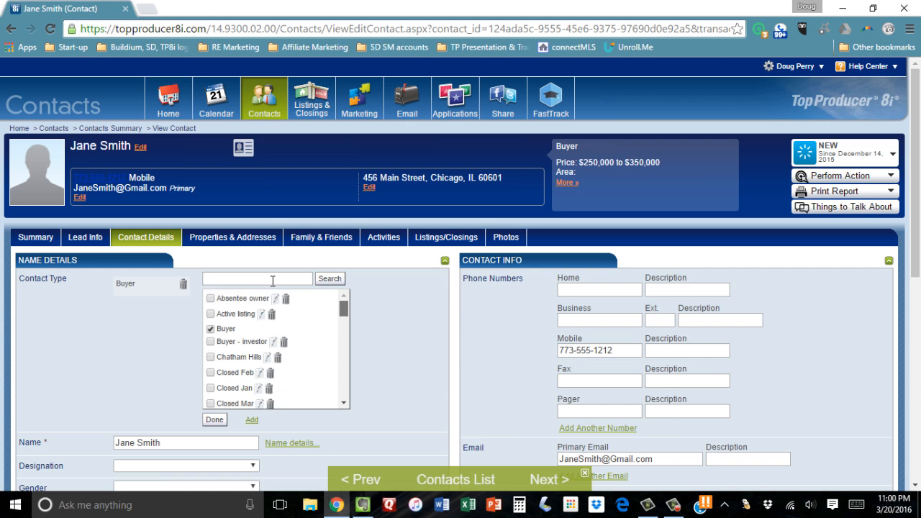
pyautogui.scroll(-5, 344, 308)
pyautogui.scroll(-6, 346, 307)
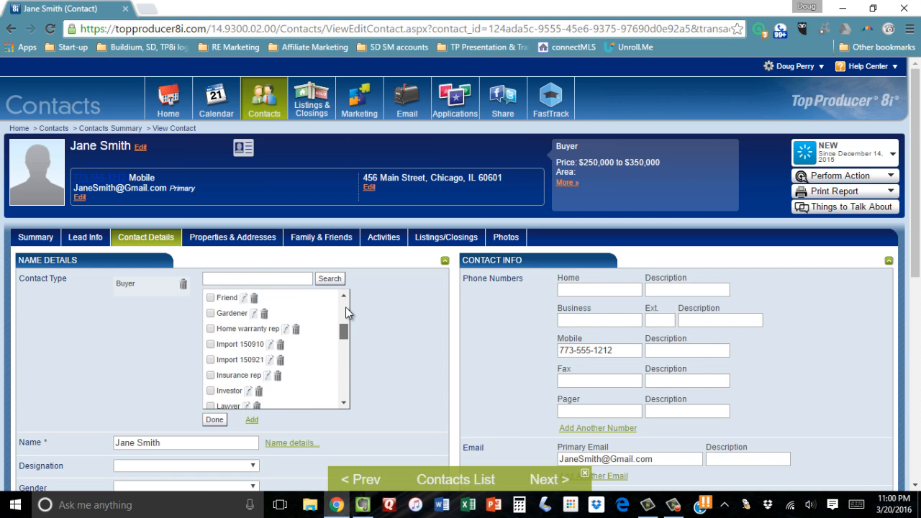
pyautogui.scroll(-4, 346, 316)
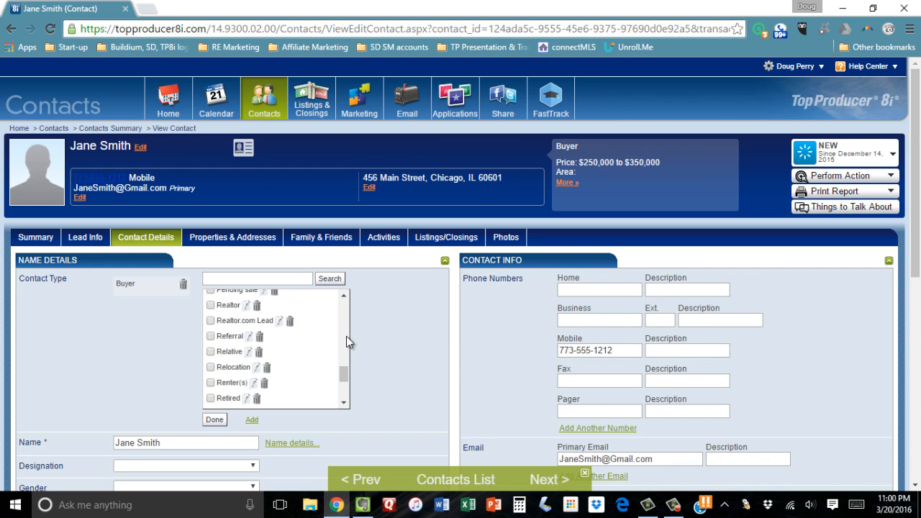
pyautogui.click(252, 419)
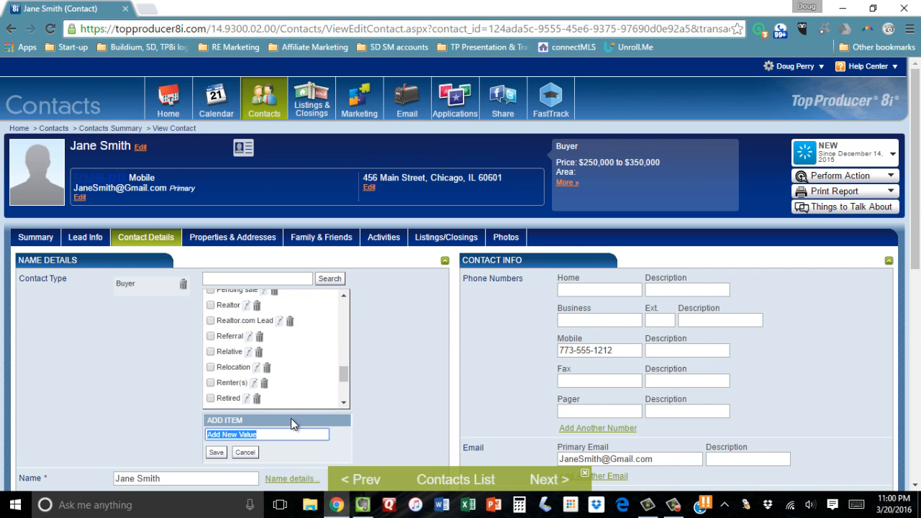
pyautogui.write('Open house 123 Main St')
pyautogui.press('Return')
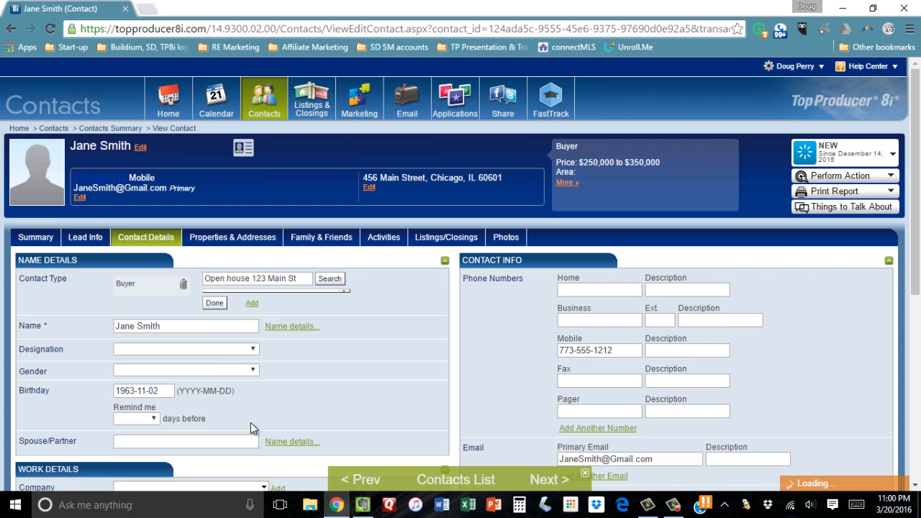
pyautogui.press('Return')
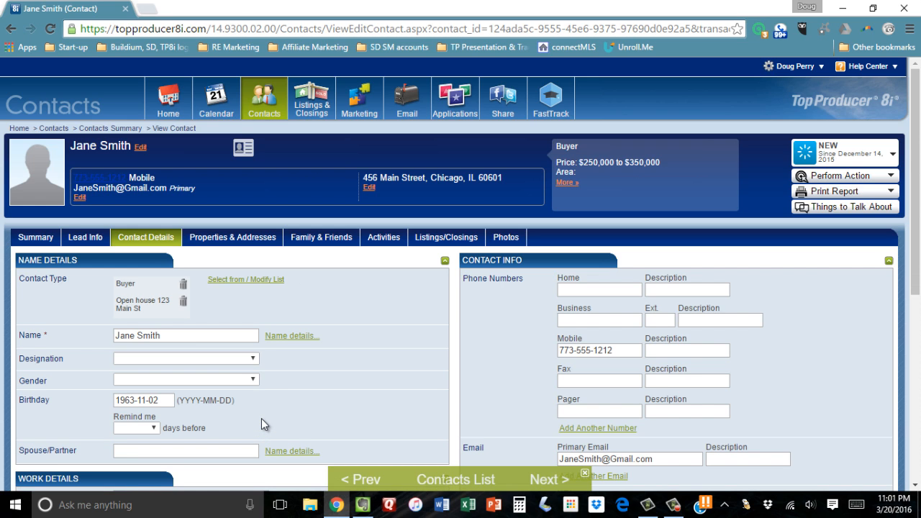
# Assign the existing open house contact type to the next contact in the list and save the contact details
pyautogui.click(549, 480)
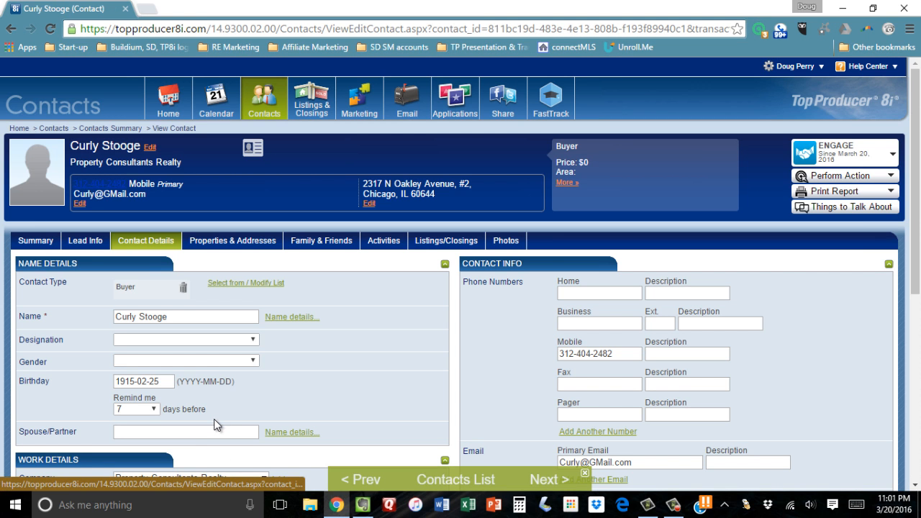
pyautogui.click(245, 282)
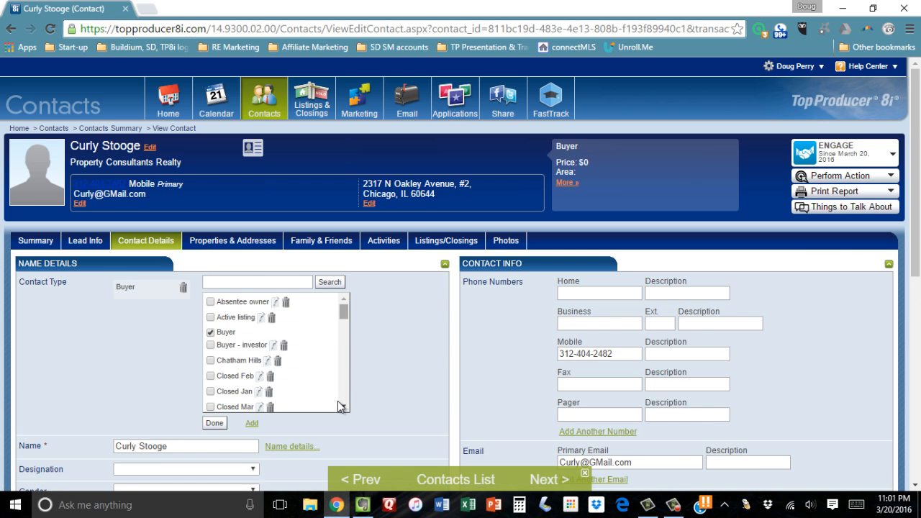
pyautogui.scroll(-5, 337, 401)
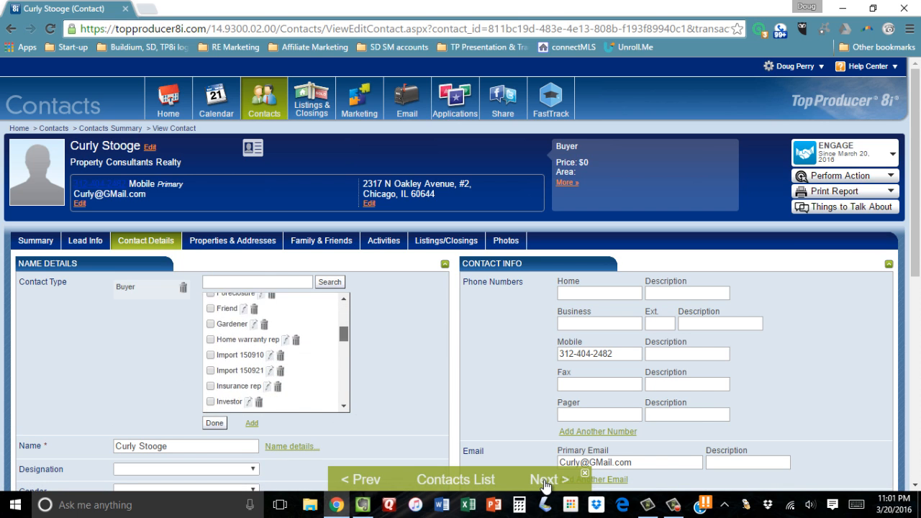
pyautogui.moveTo(343, 346); pyautogui.dragTo(344, 361)
pyautogui.click(210, 333)
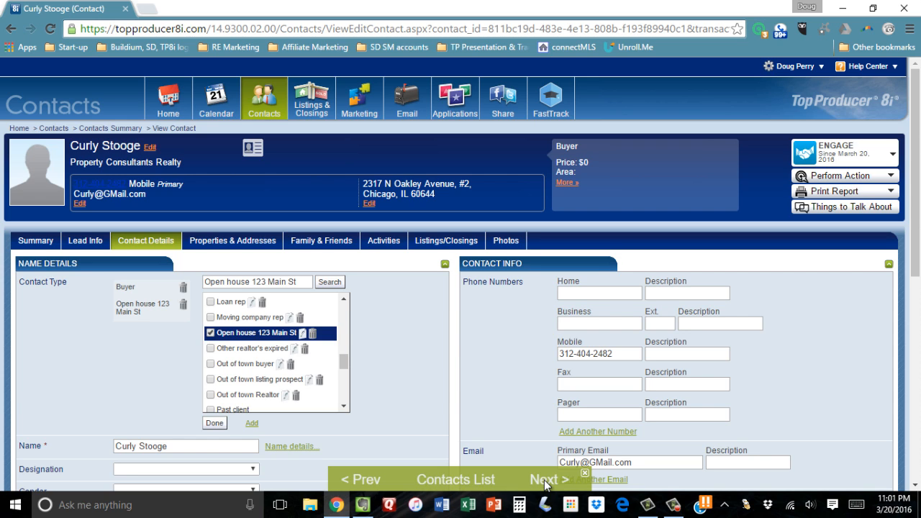
pyautogui.click(214, 424)
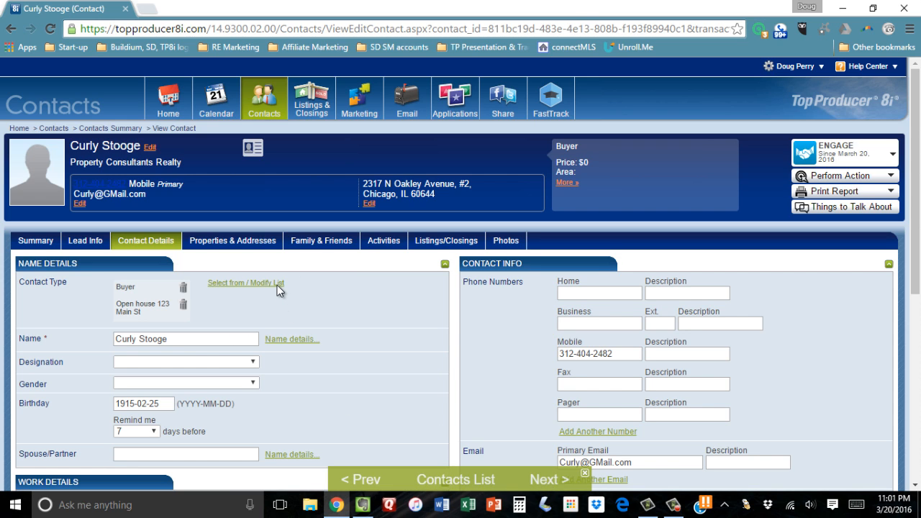
pyautogui.scroll(-5, 274, 281)
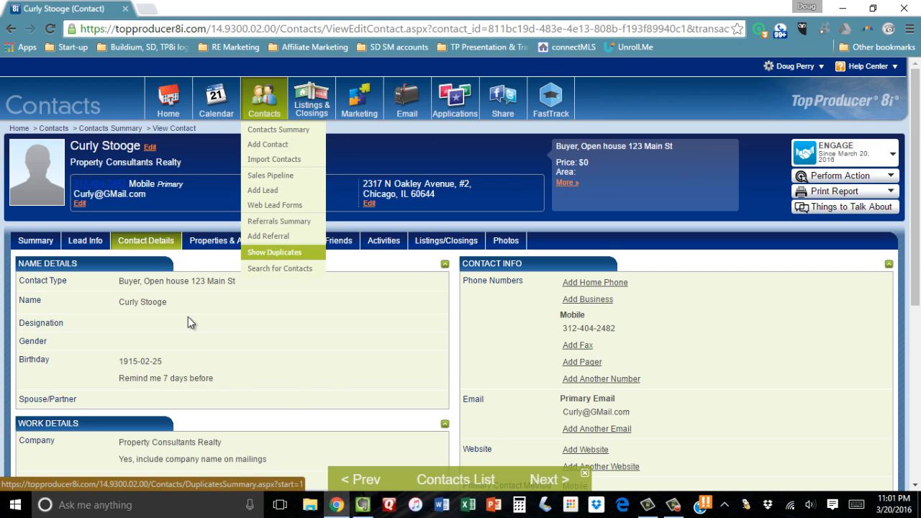
# Search all contacts for those assigned the open house contact type
pyautogui.click(280, 269)
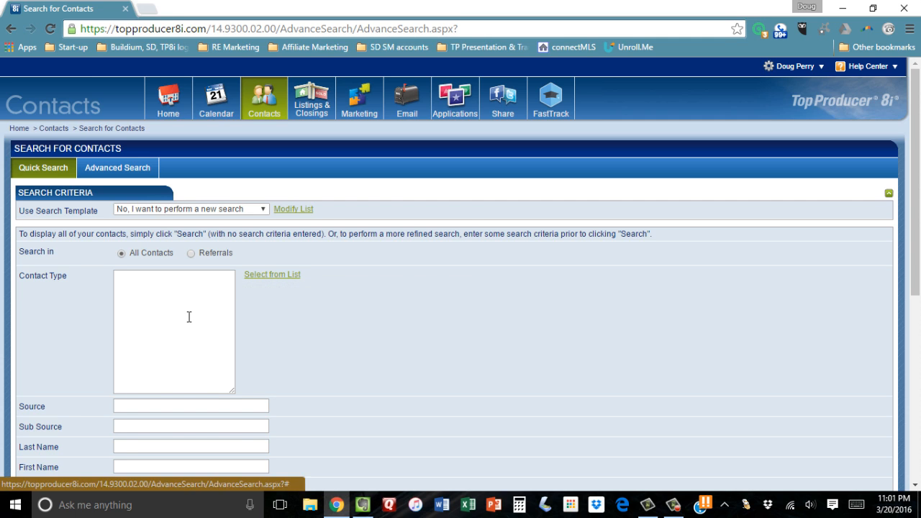
pyautogui.click(272, 274)
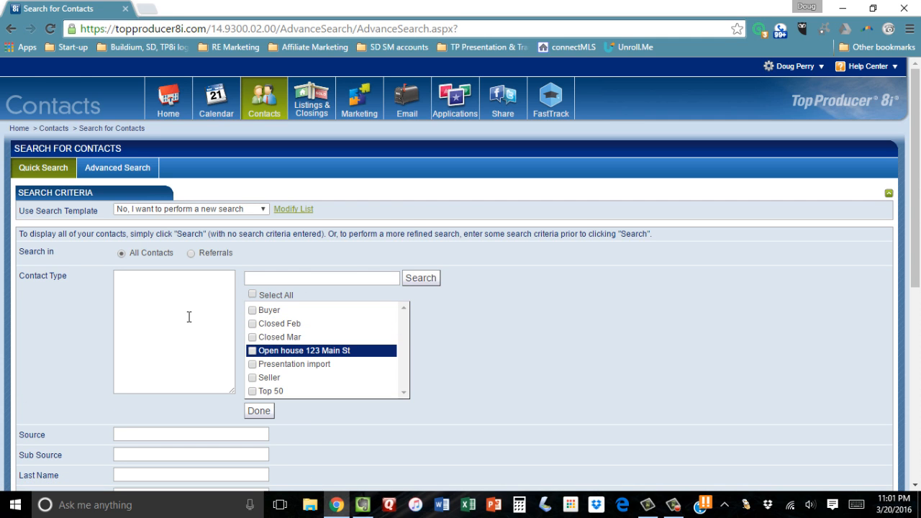
pyautogui.click(252, 351)
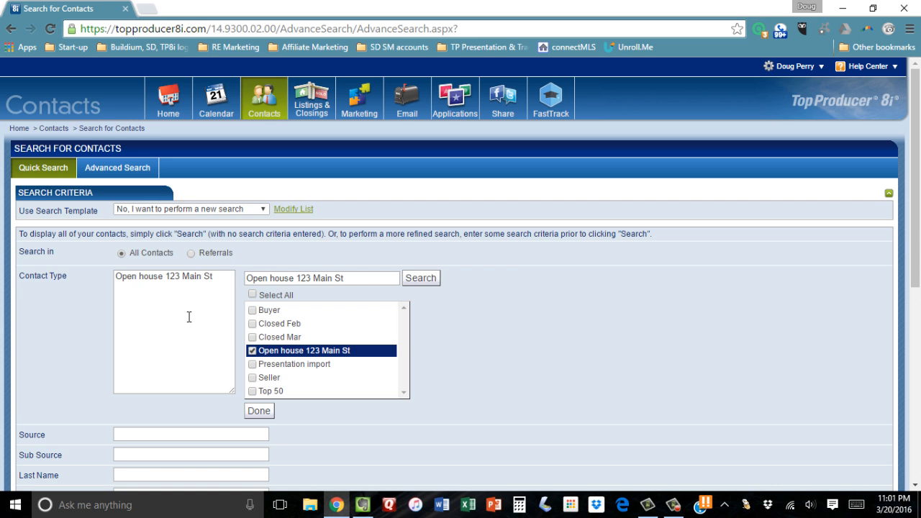
pyautogui.click(258, 410)
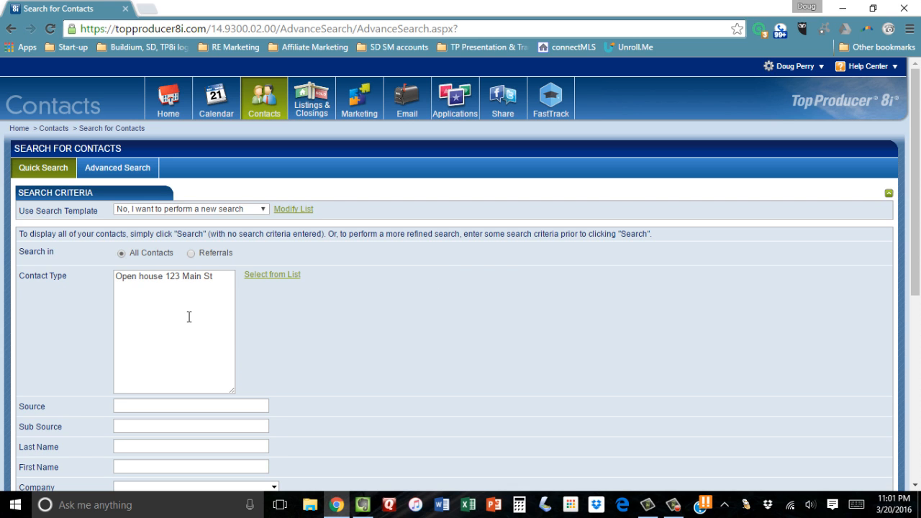
pyautogui.scroll(-5, 189, 317)
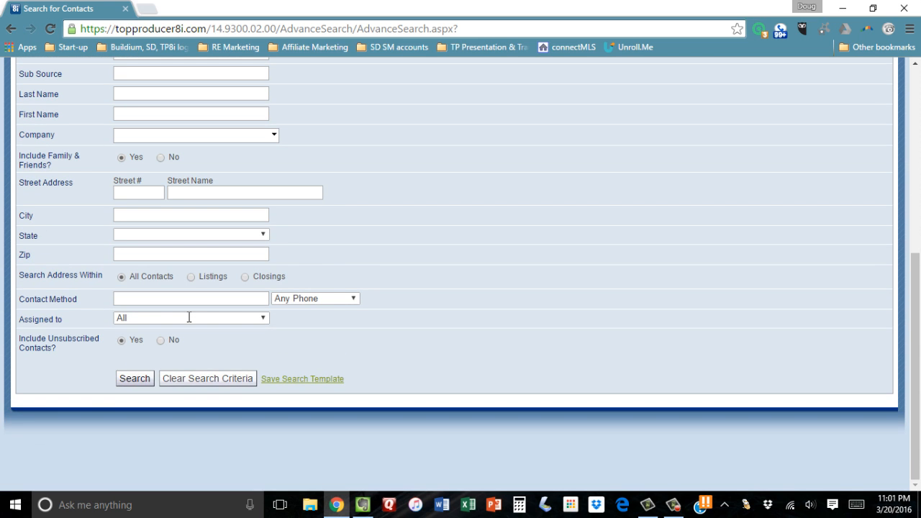
pyautogui.press('Return')
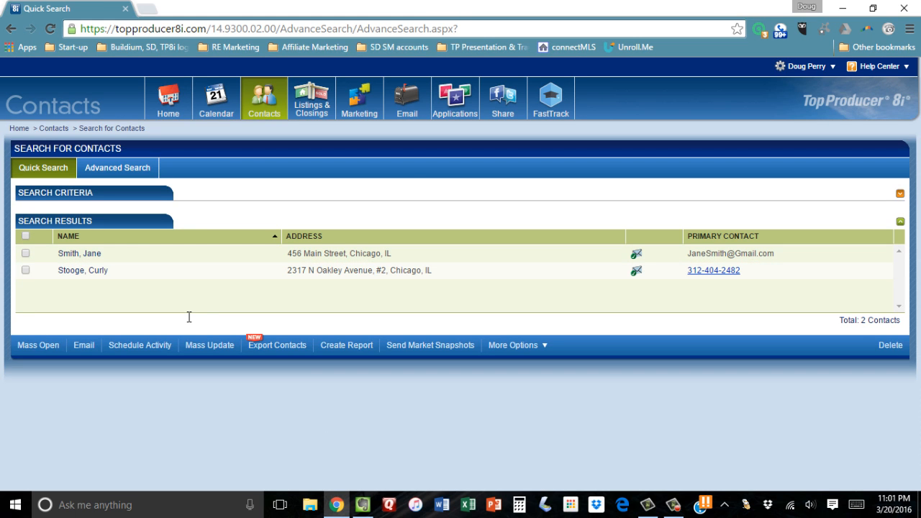
# Select every contact in the search results and start a mass email addressed to them
pyautogui.press('space')
pyautogui.press('Tab')
pyautogui.press('Tab')
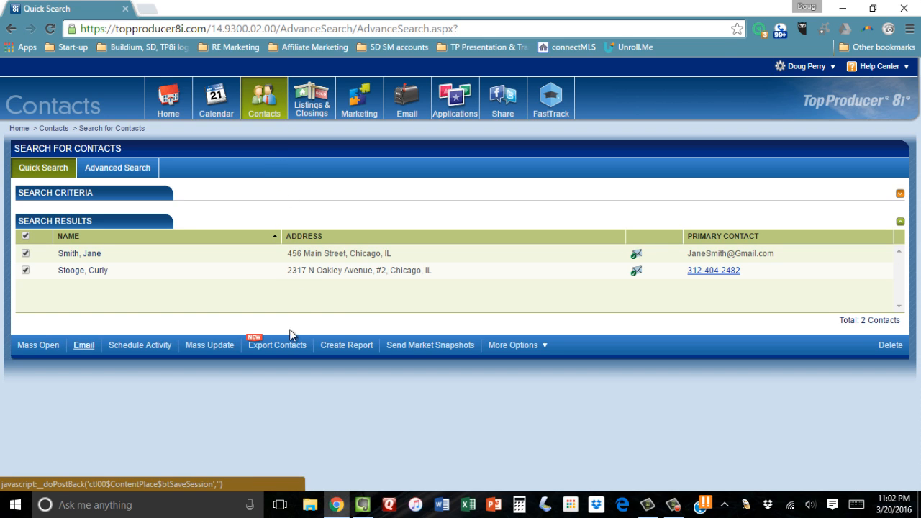
pyautogui.press('Tab')
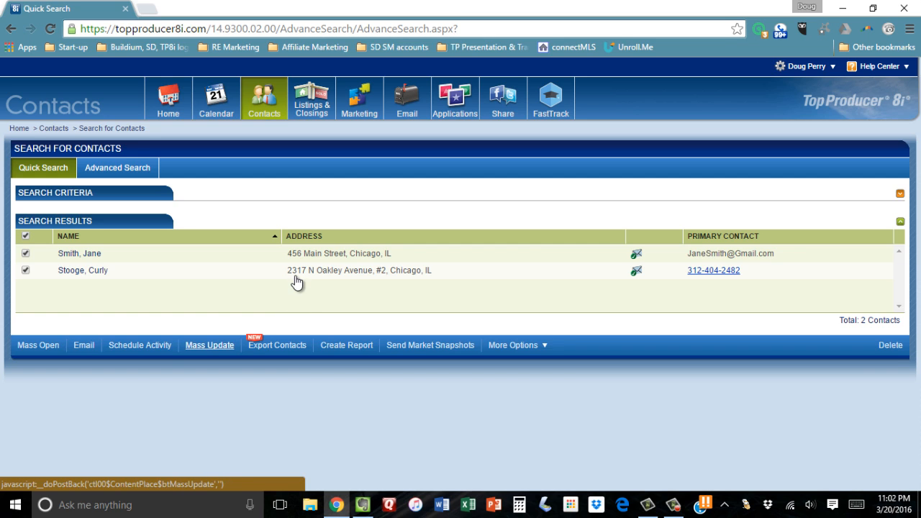
pyautogui.press('Return')
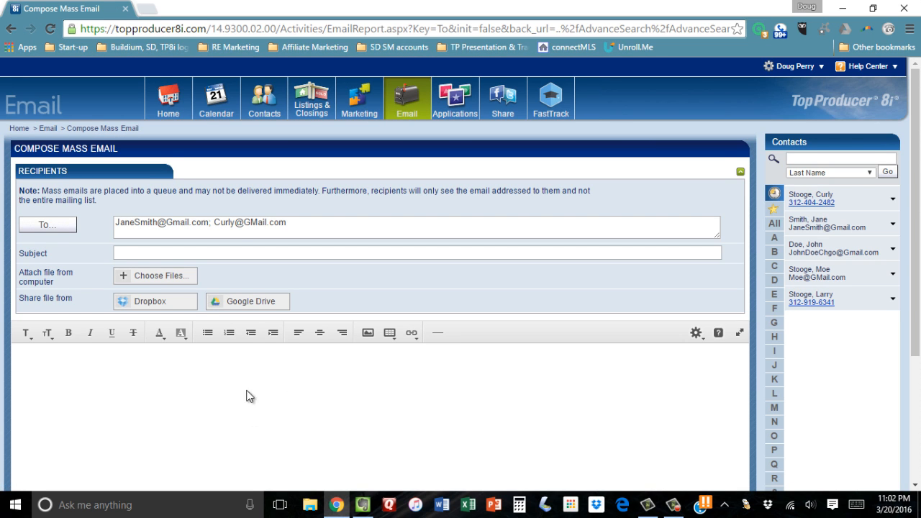
pyautogui.scroll(-3, 134, 380)
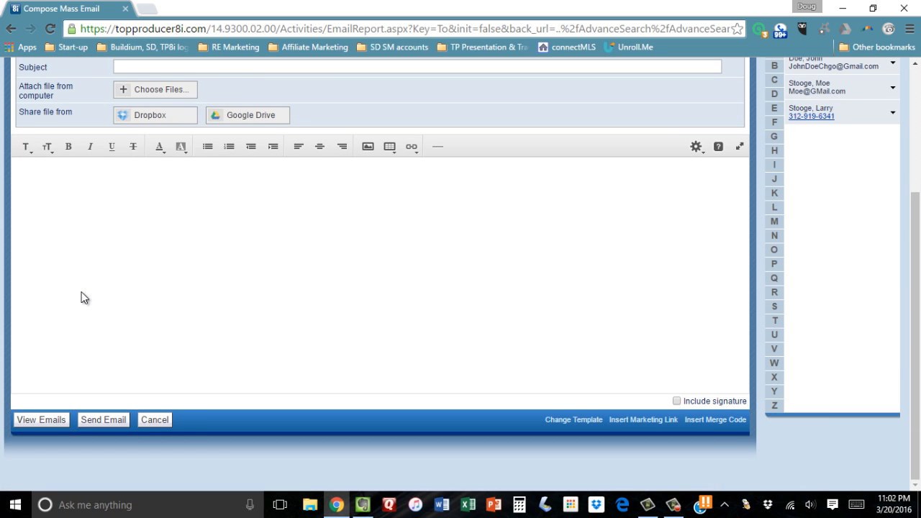
pyautogui.click(10, 28)
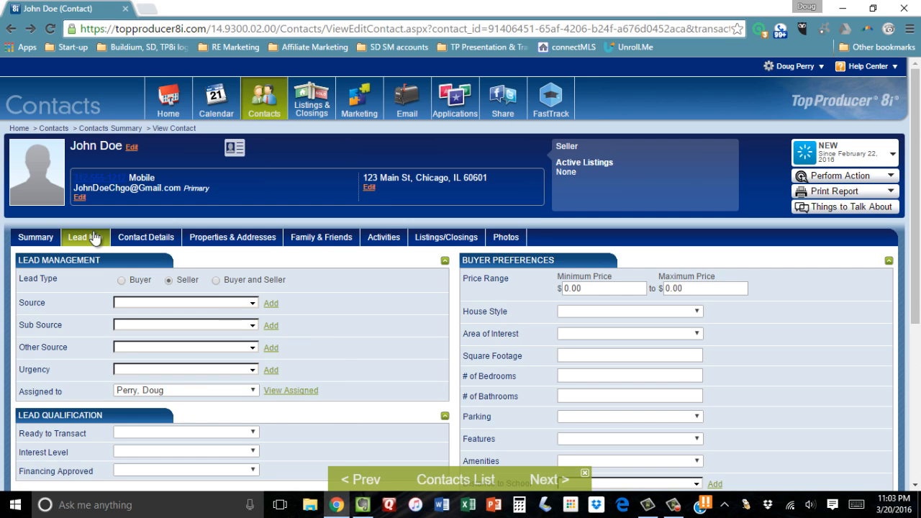
# Set the lead source of the seller contact to Realtor.com
pyautogui.click(184, 303)
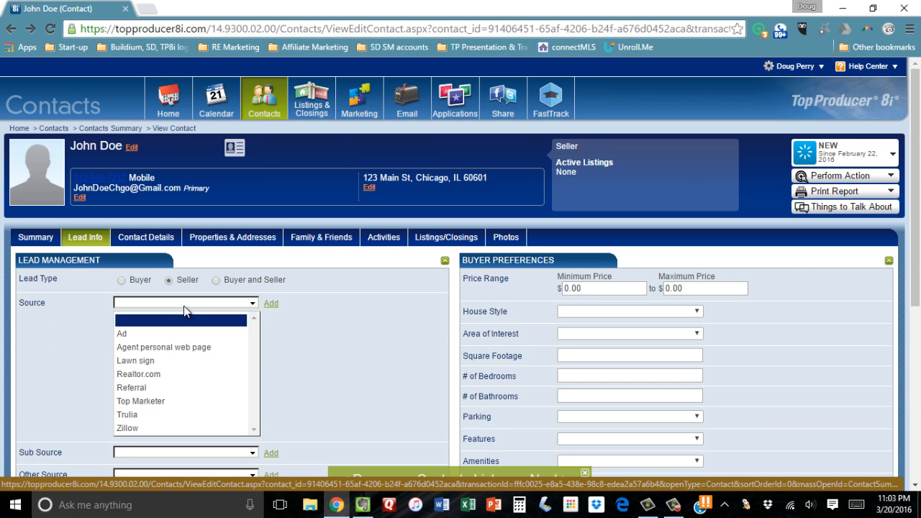
pyautogui.press('Down')
pyautogui.press('Down')
pyautogui.press('Down')
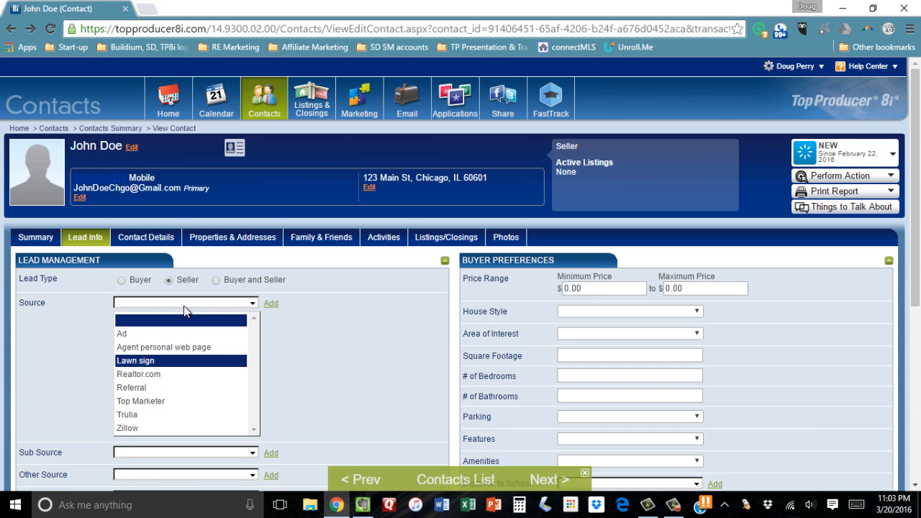
pyautogui.press('Down')
pyautogui.press('Return')
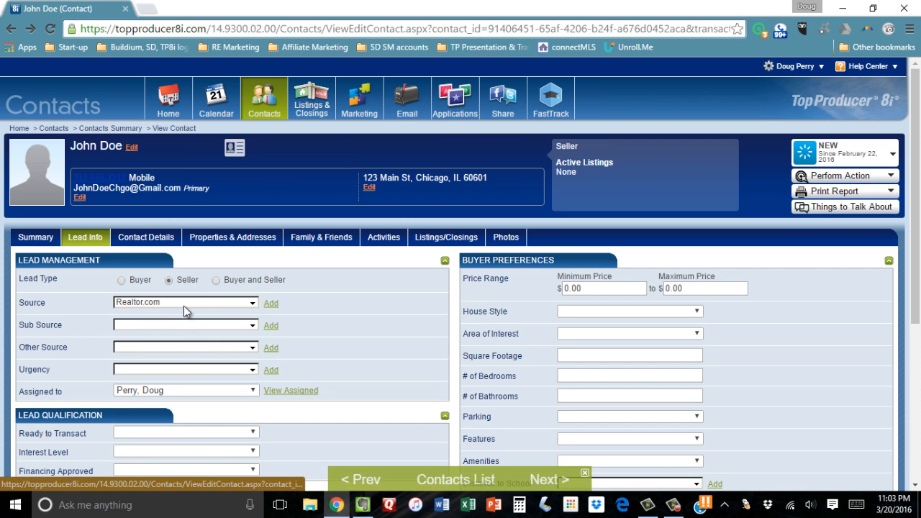
# Set the seller contact's sub source to Find A Realtor and save the lead info
pyautogui.press('Tab')
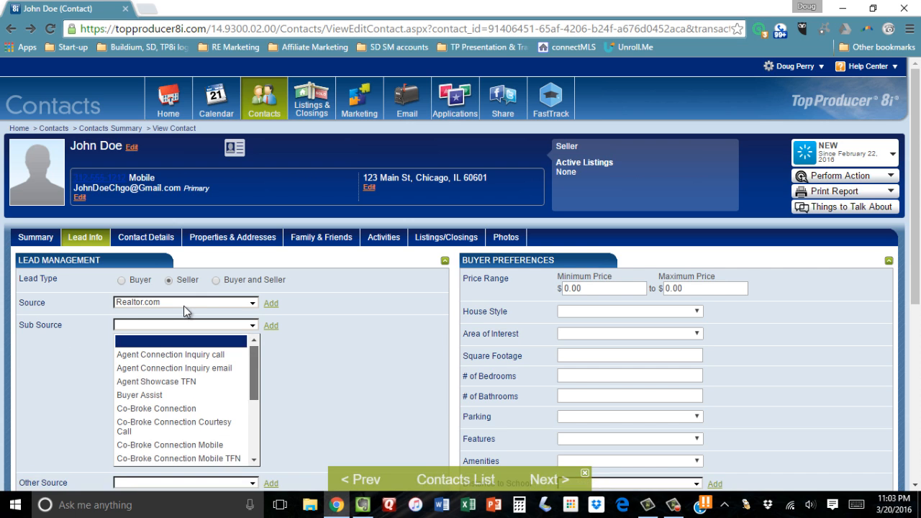
pyautogui.scroll(-3, 183, 305)
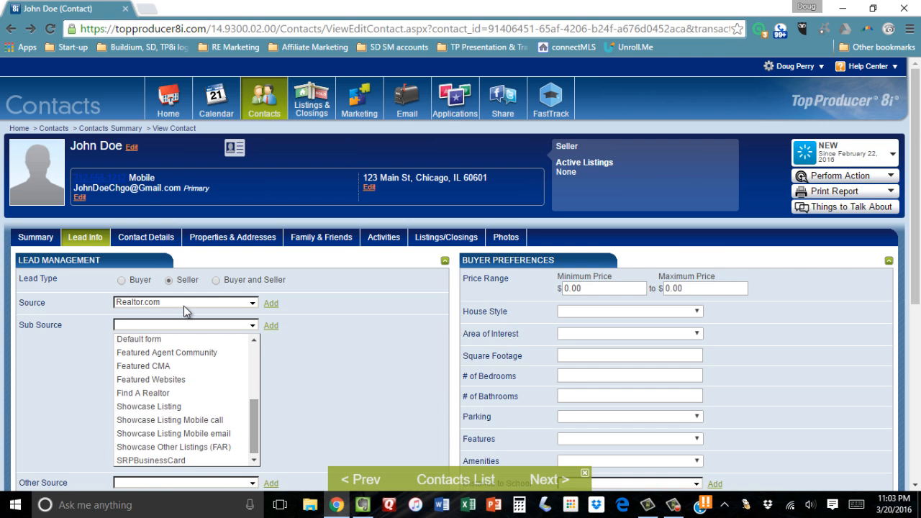
pyautogui.press('s')
pyautogui.press('Up')
pyautogui.press('Return')
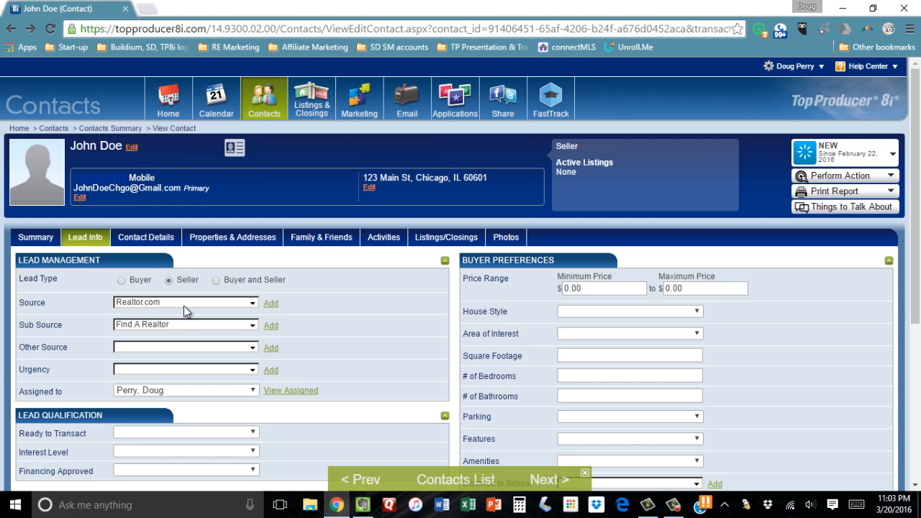
pyautogui.scroll(-4, 184, 306)
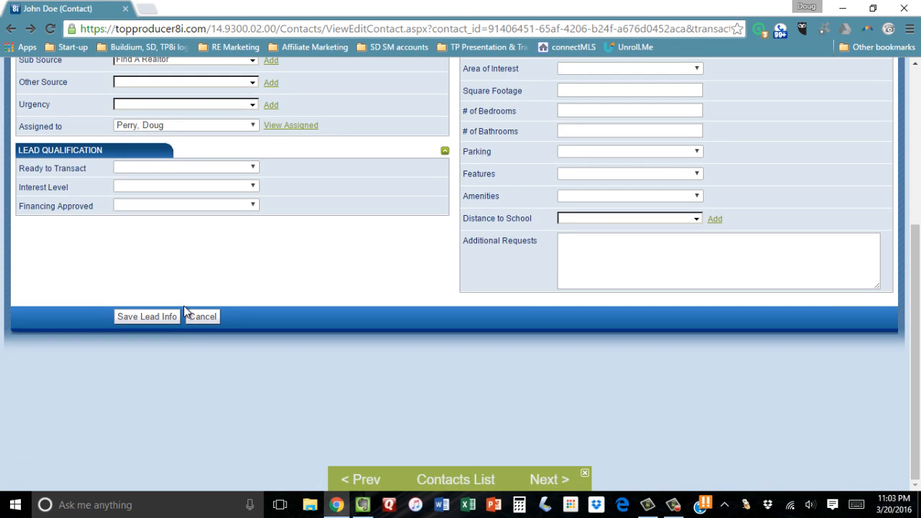
pyautogui.click(179, 311)
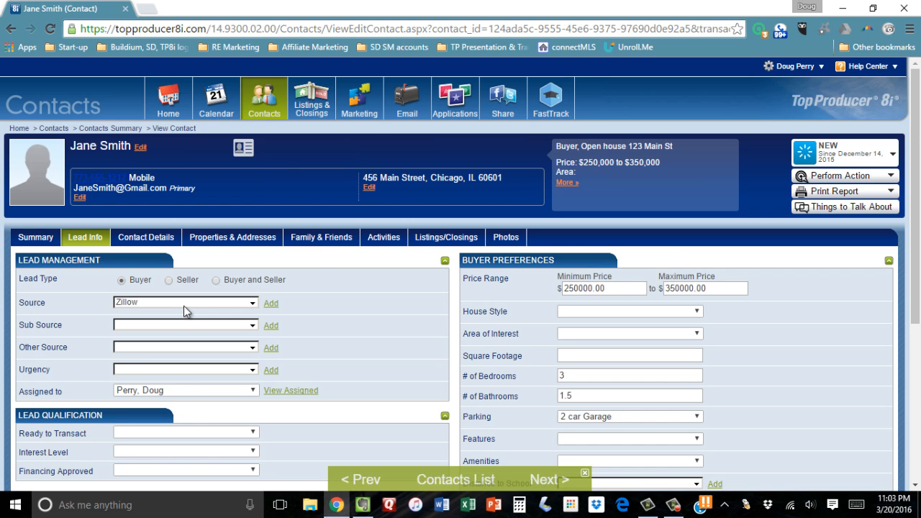
# Create a sales pipeline status report for the date range 2015-03-21 to 2016-03-20
pyautogui.moveTo(264, 100)
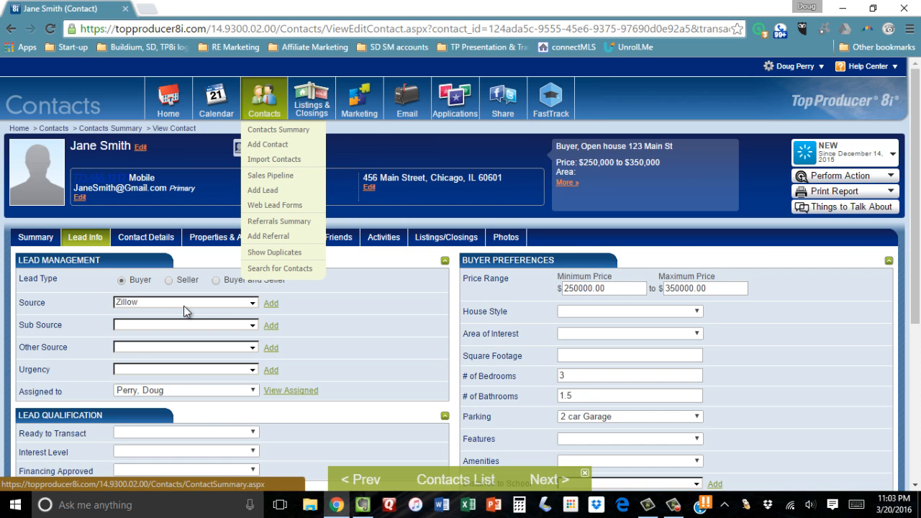
pyautogui.click(270, 174)
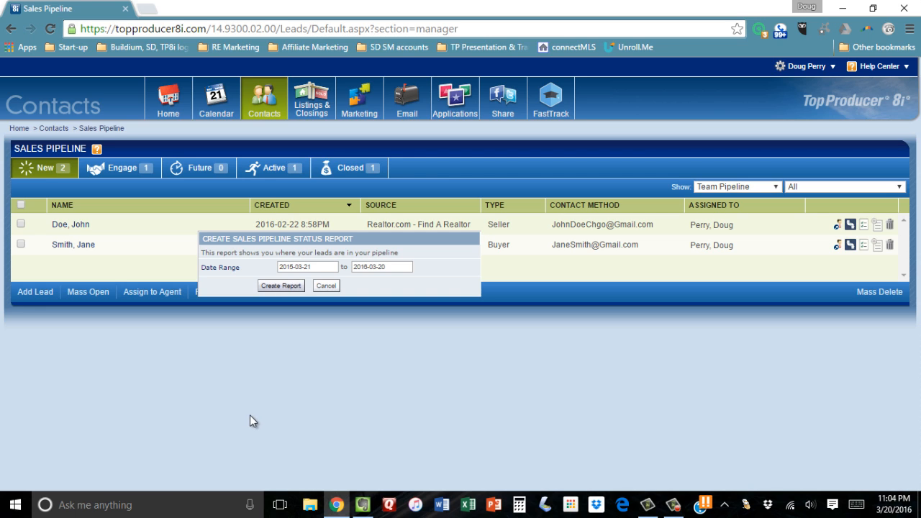
pyautogui.press('Return')
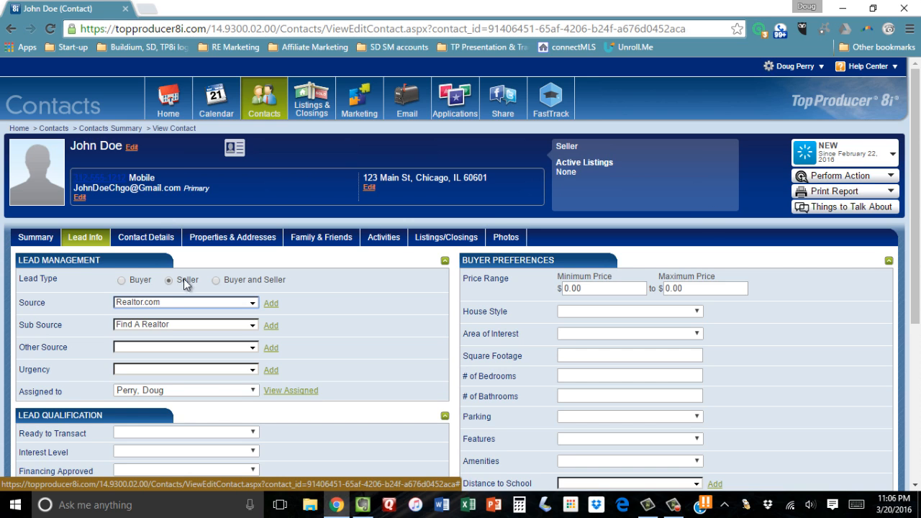
# Change the seller contact's lead source to Referral, save the lead info and agree to turn the lead into a referral
pyautogui.click(91, 242)
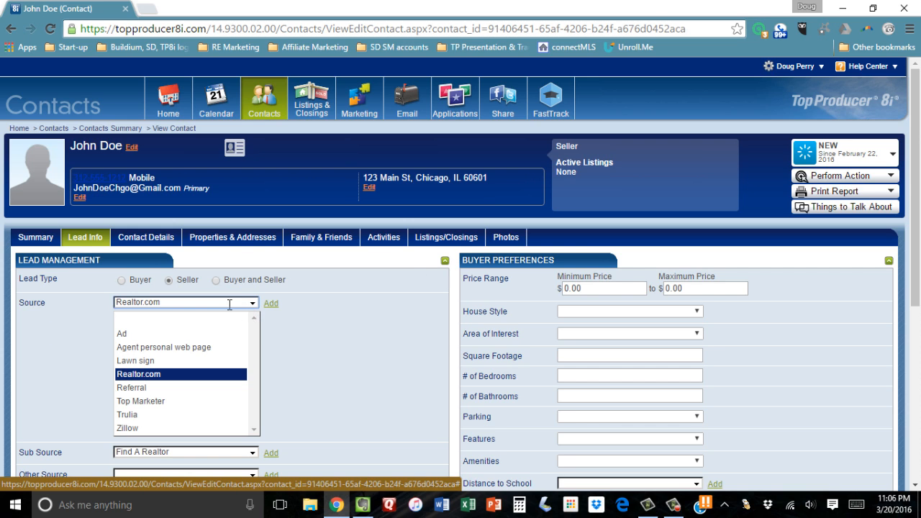
pyautogui.press('Down')
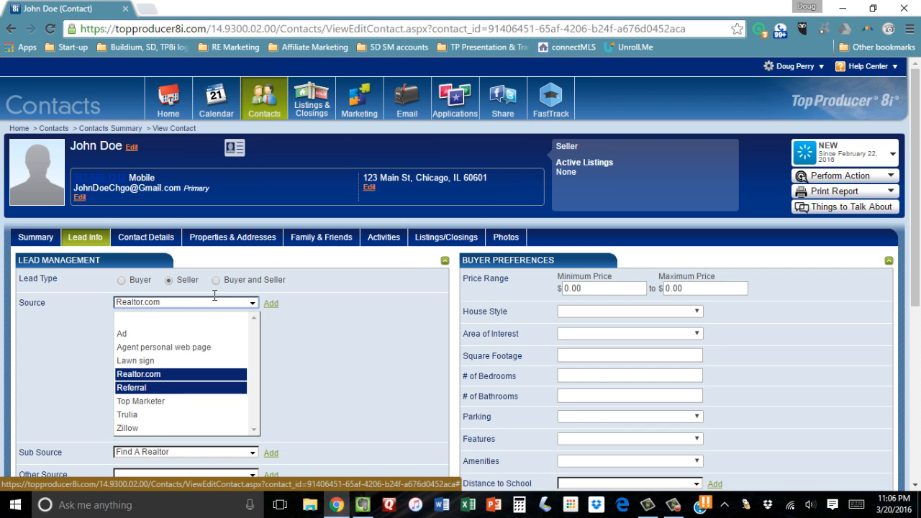
pyautogui.press('Return')
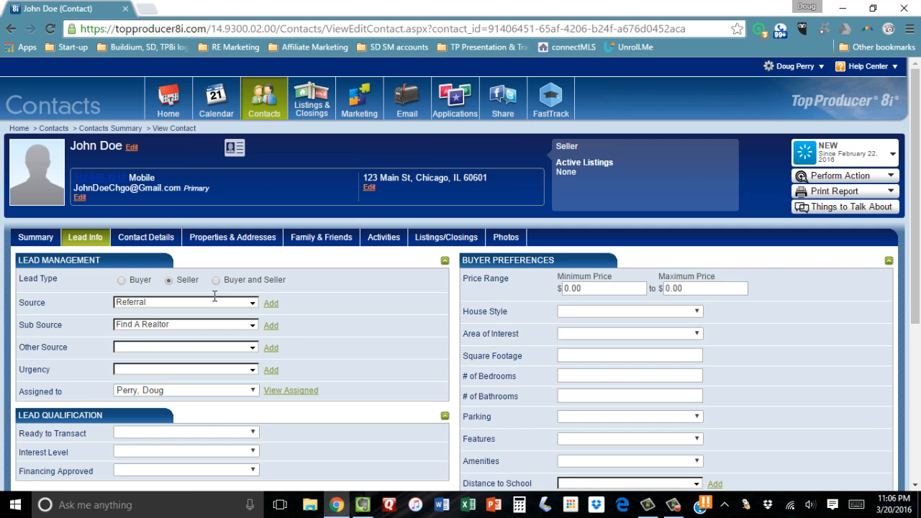
pyautogui.scroll(-4, 215, 295)
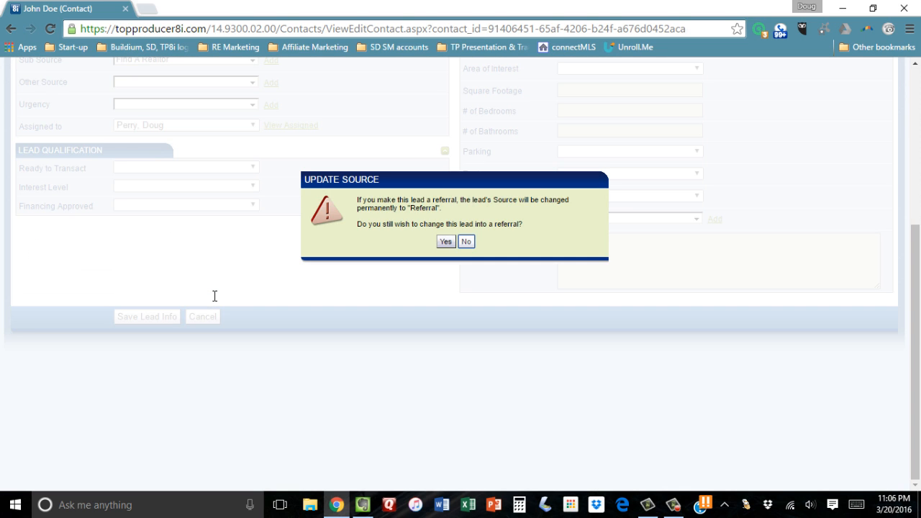
pyautogui.press('Left')
pyautogui.press('Return')
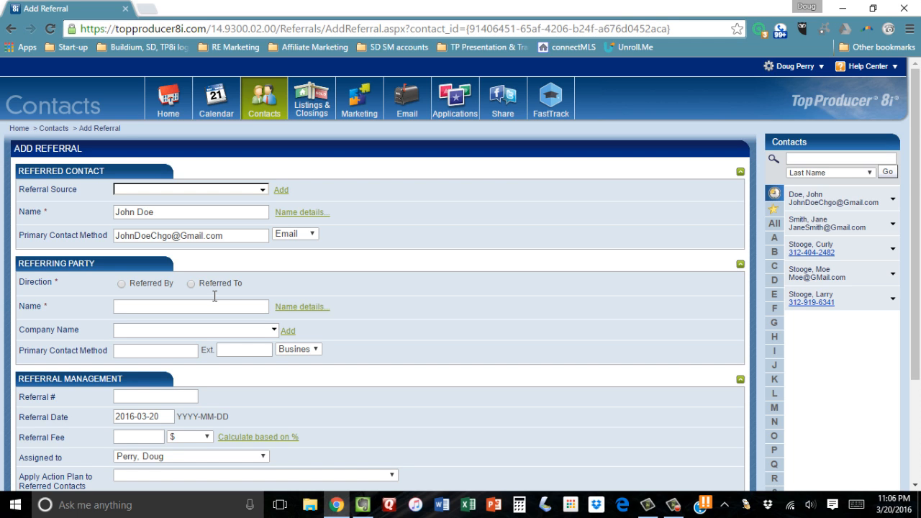
# Set the referral source to Real estate agent (local) and make the third recent contact the Referred By party
pyautogui.press('Tab')
pyautogui.press('Return')
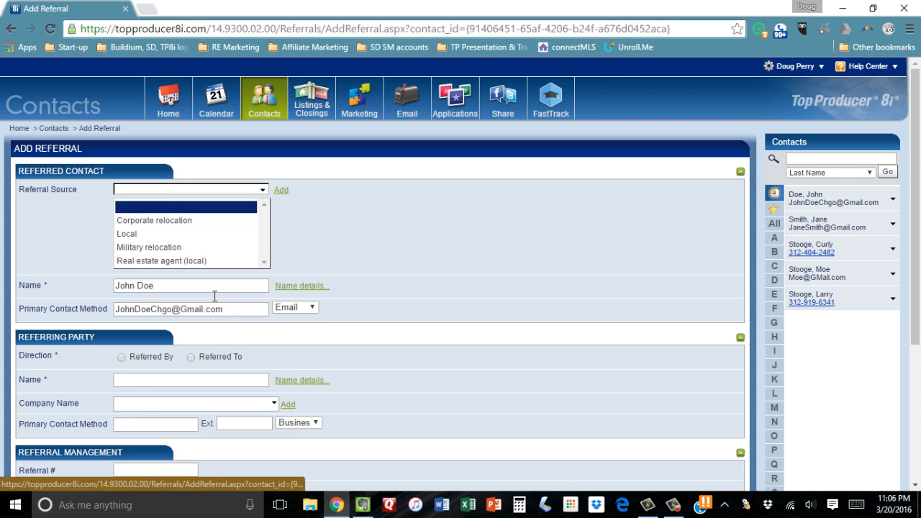
pyautogui.press('Down')
pyautogui.press('Down')
pyautogui.press('Down')
pyautogui.press('Down')
pyautogui.press('Return')
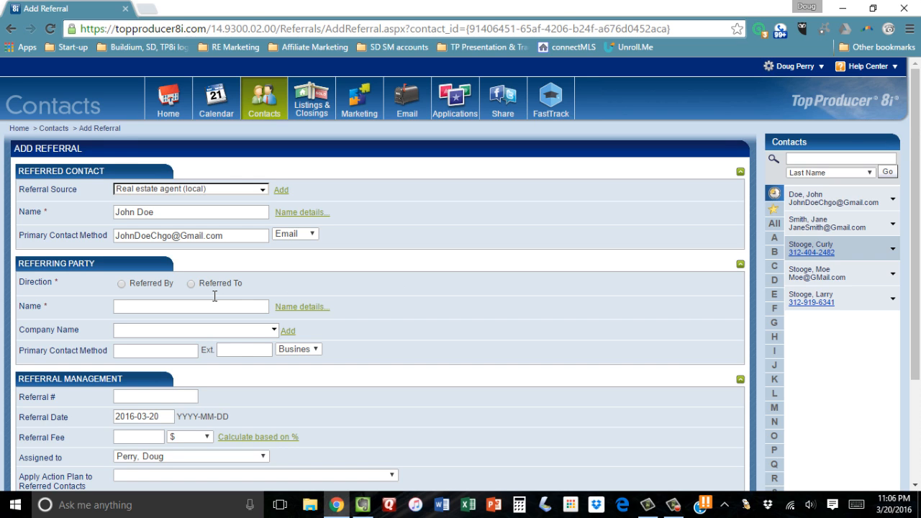
pyautogui.moveTo(820, 247); pyautogui.dragTo(215, 295)
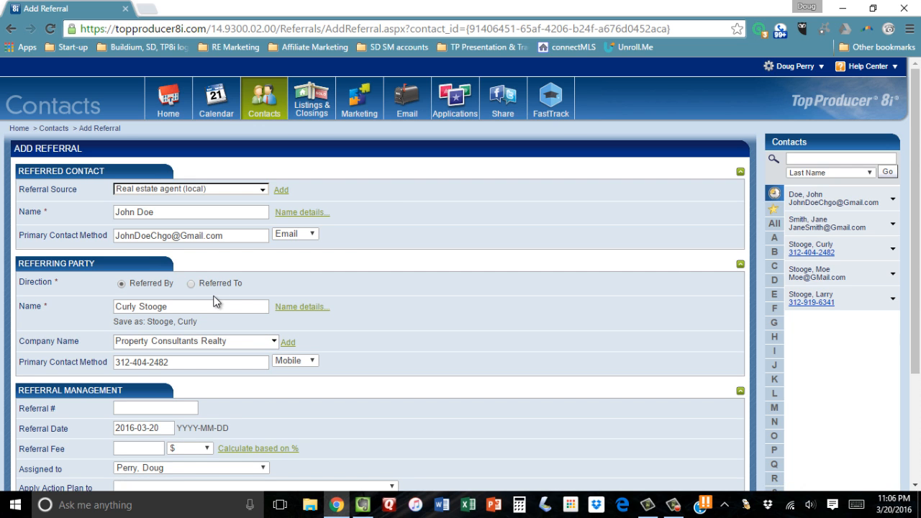
# Set the referral fee to 20% and add the referral, agreeing to change the referring party's lead to a referral
pyautogui.scroll(-3, 228, 296)
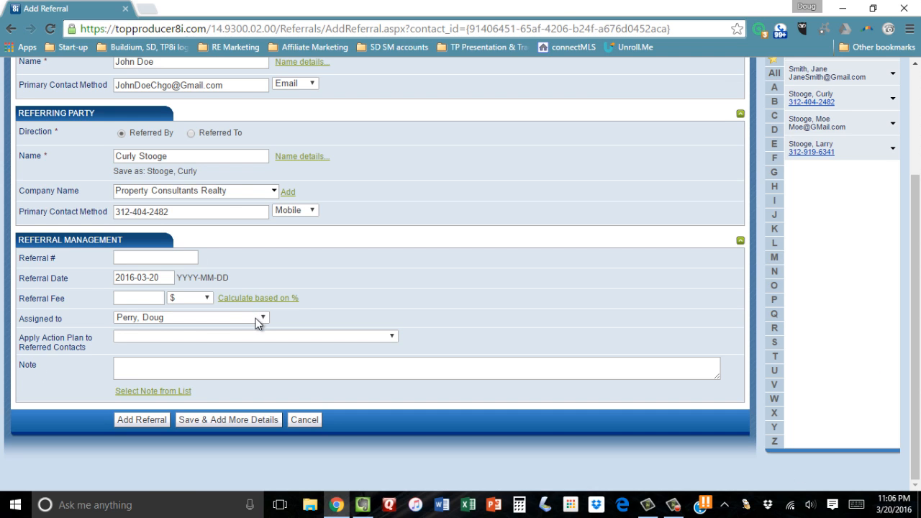
pyautogui.press('Tab')
pyautogui.write('20')
pyautogui.press('Tab')
pyautogui.press('space')
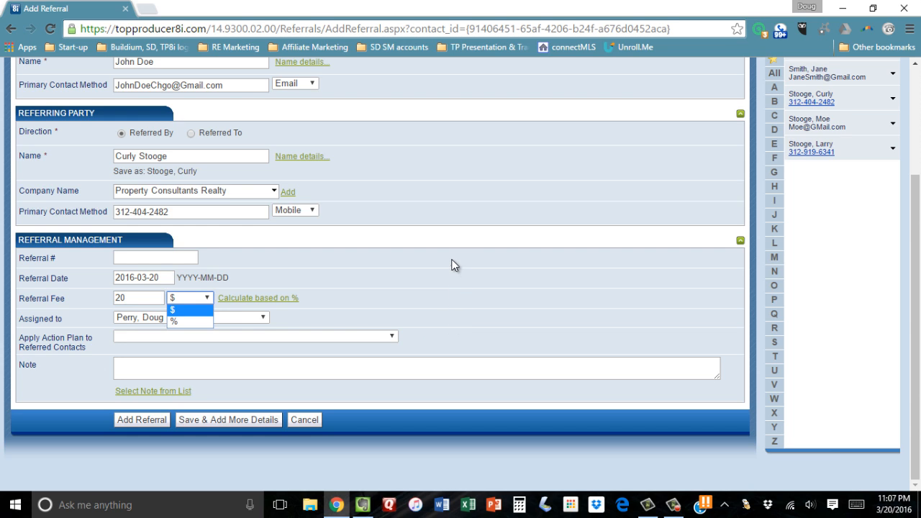
pyautogui.press('Down')
pyautogui.press('Return')
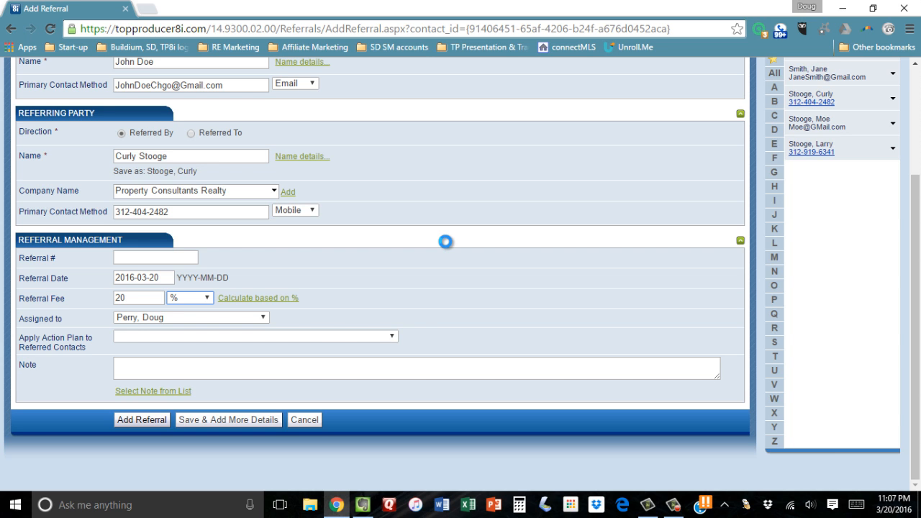
pyautogui.press('Return')
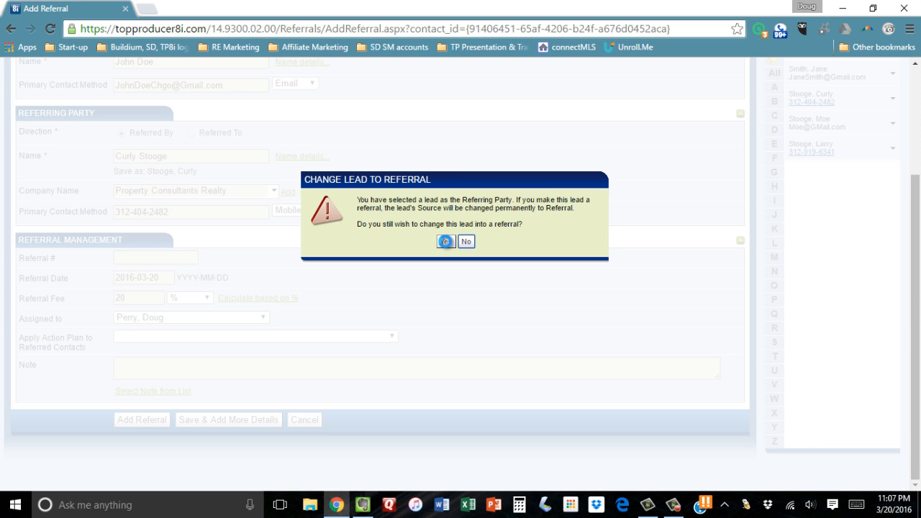
pyautogui.click(445, 241)
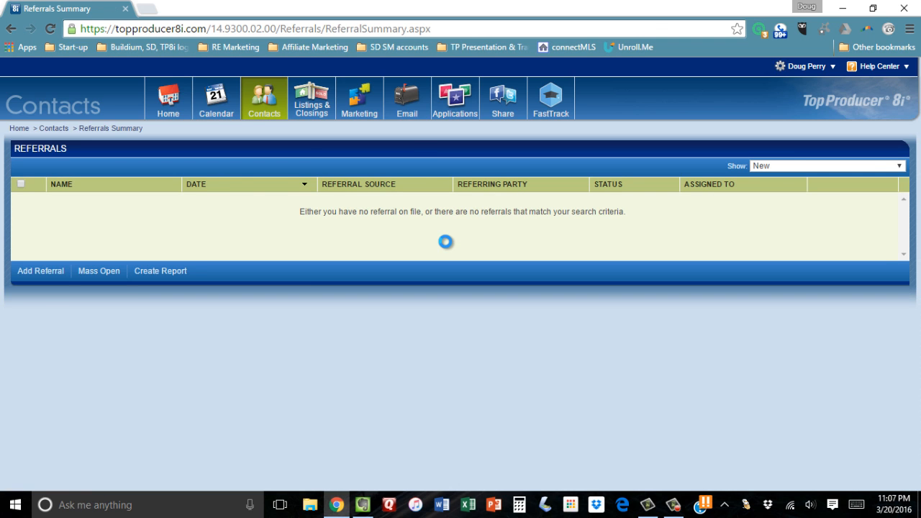
# Show referrals of all statuses and set up a Referral Summary Report covering all referrals
pyautogui.click(827, 166)
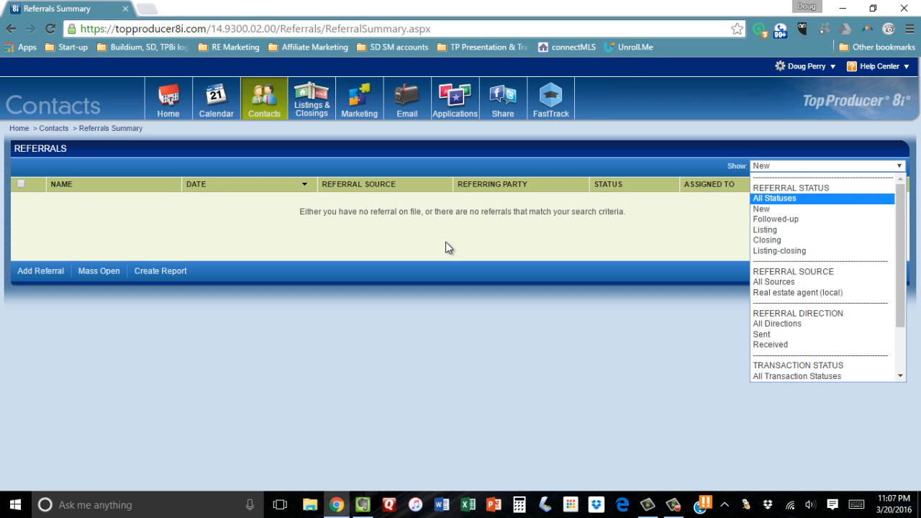
pyautogui.press('Return')
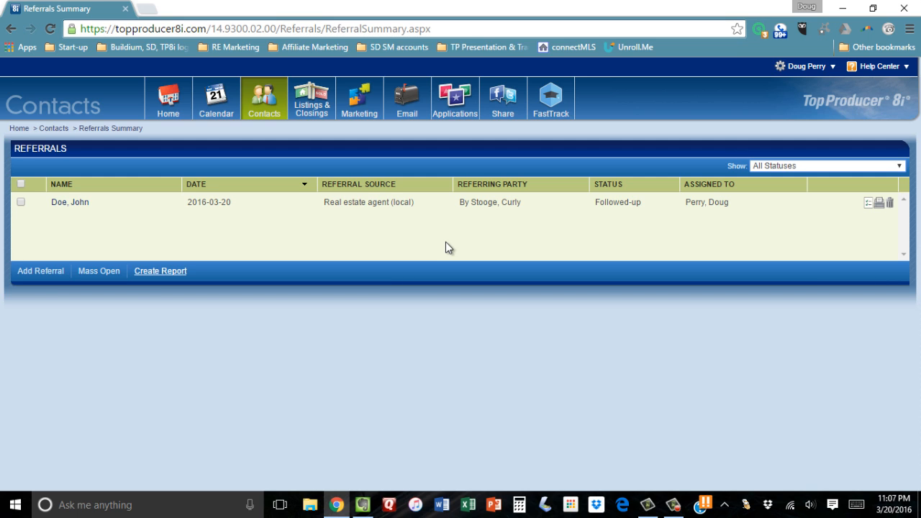
pyautogui.click(160, 270)
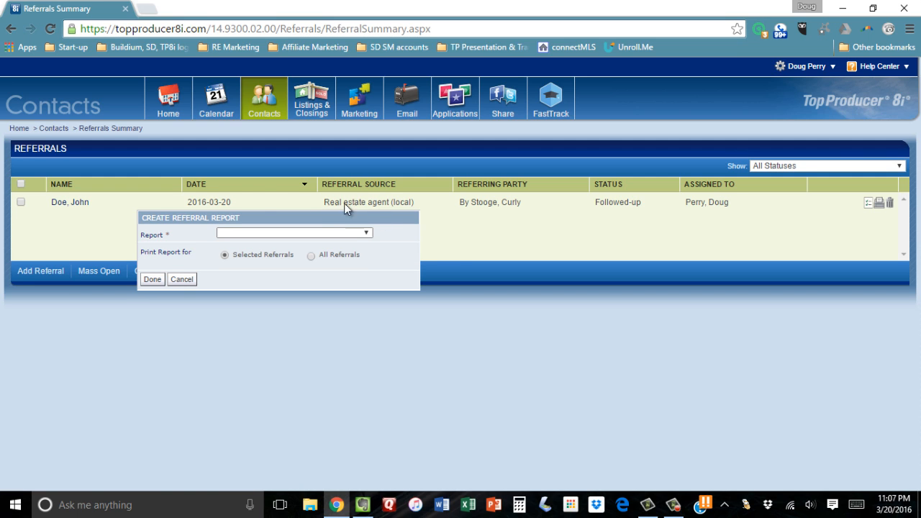
pyautogui.click(288, 233)
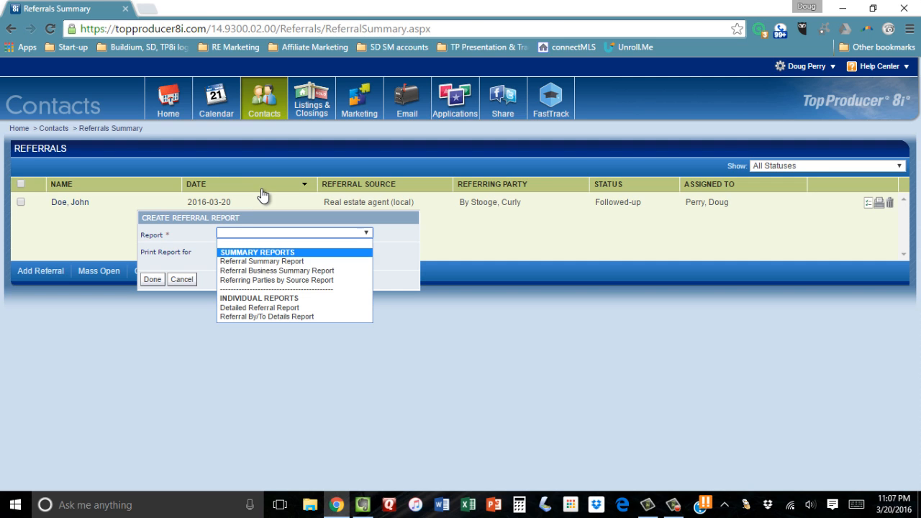
pyautogui.click(232, 264)
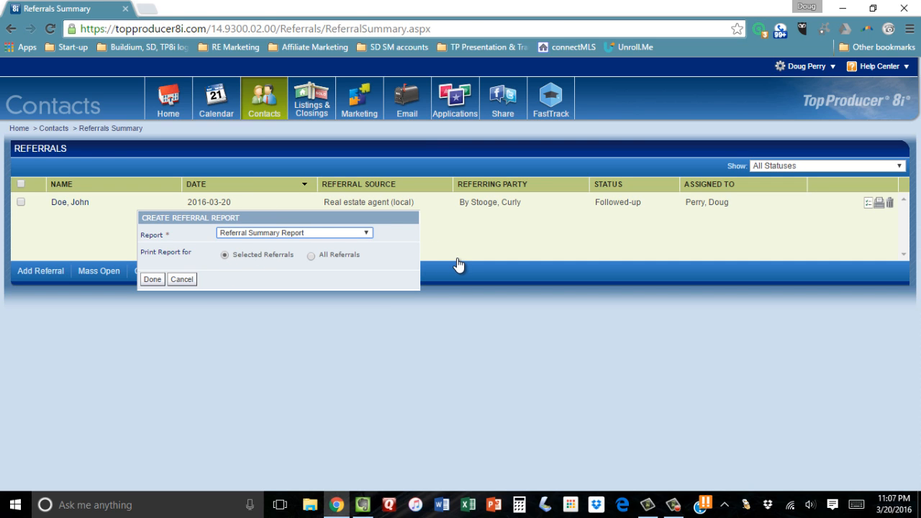
pyautogui.click(311, 256)
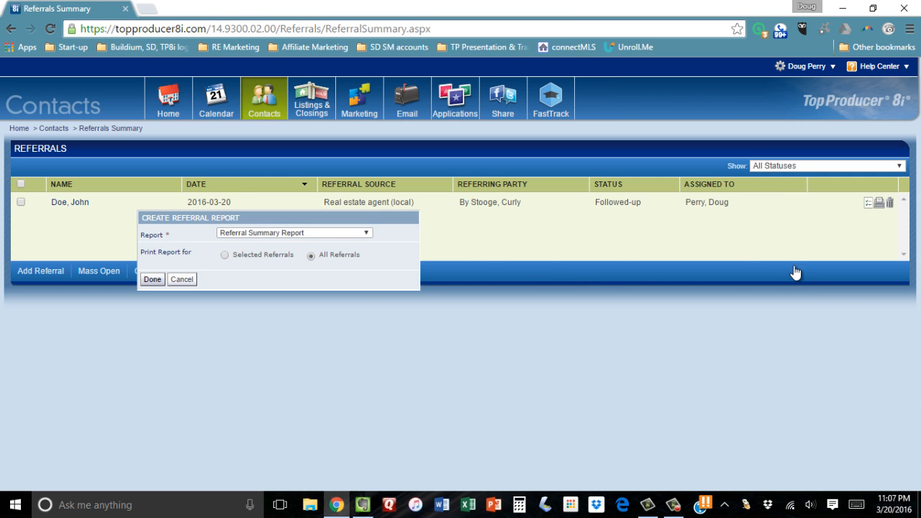